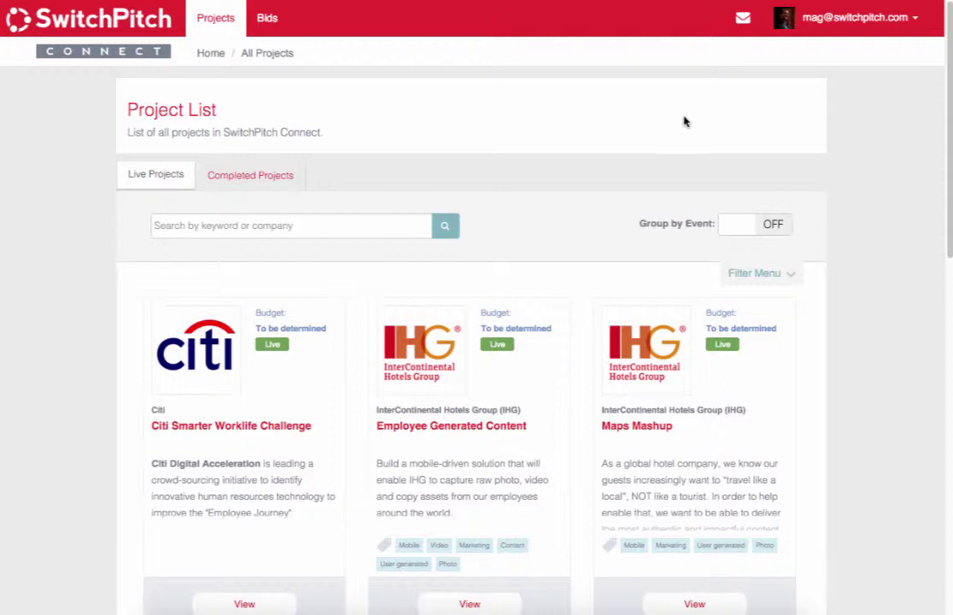
Scroll the Live Projects list to The Weather Company's Cloud-based Video Editor card and view its details.
{"action": "left_click_drag", "start_coordinate": [950, 105], "coordinate": [930, 132]}
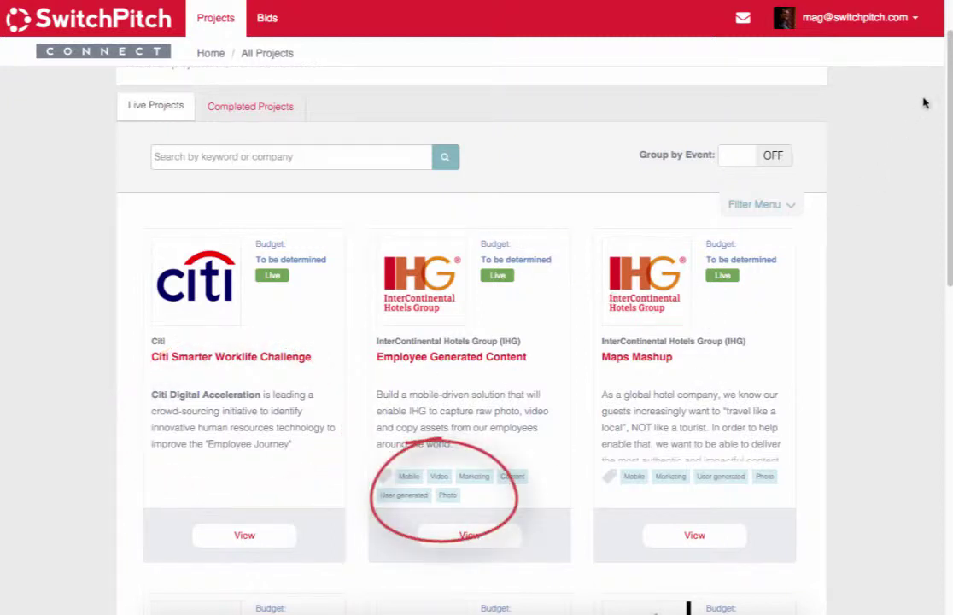
{"action": "scroll", "coordinate": [921, 102], "scroll_direction": "down", "scroll_amount": 1}
{"action": "scroll", "coordinate": [470, 342], "scroll_direction": "down", "scroll_amount": 3}
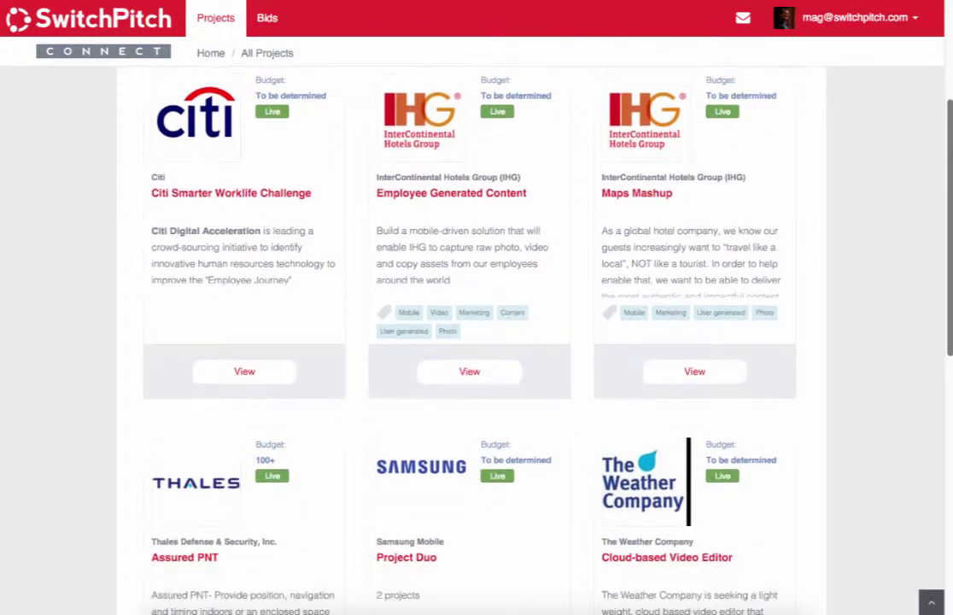
{"action": "left_click_drag", "start_coordinate": [950, 184], "coordinate": [950, 240]}
{"action": "left_click", "coordinate": [718, 539]}
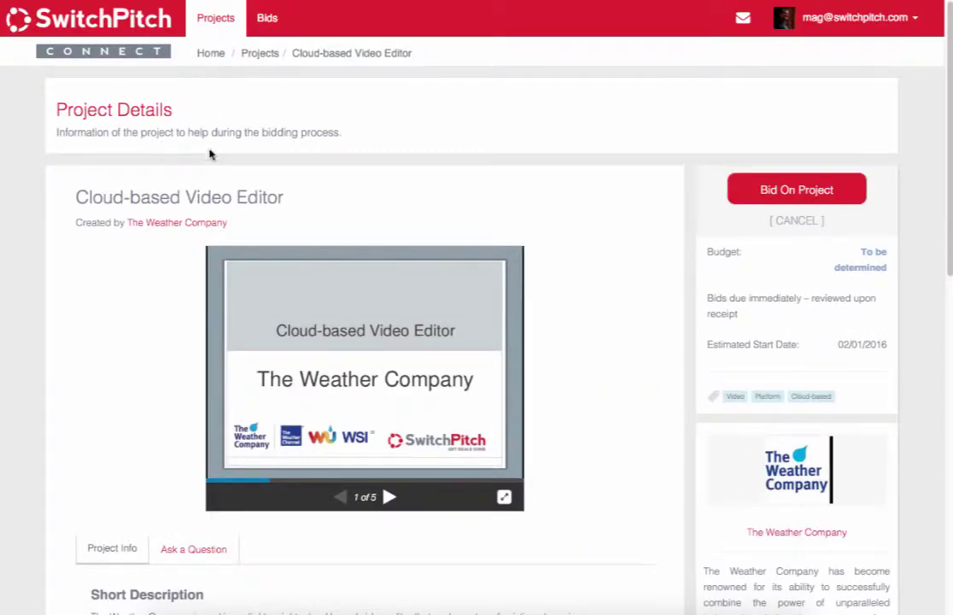
Show the project's 5-slide presentation full screen, then read through the Short and Project Descriptions.
{"action": "scroll", "coordinate": [948, 77], "scroll_direction": "down", "scroll_amount": 1}
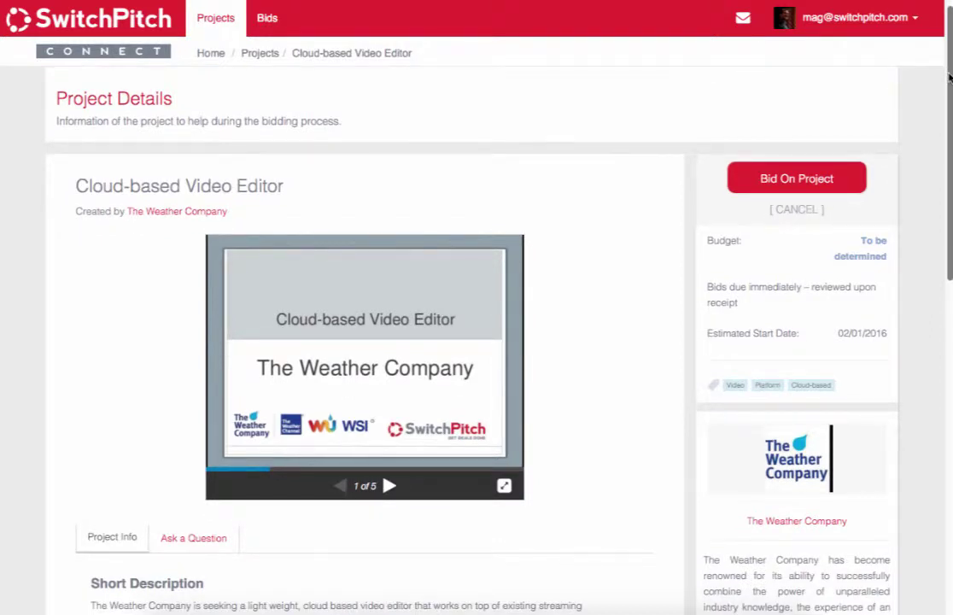
{"action": "left_click_drag", "start_coordinate": [949, 77], "coordinate": [943, 111]}
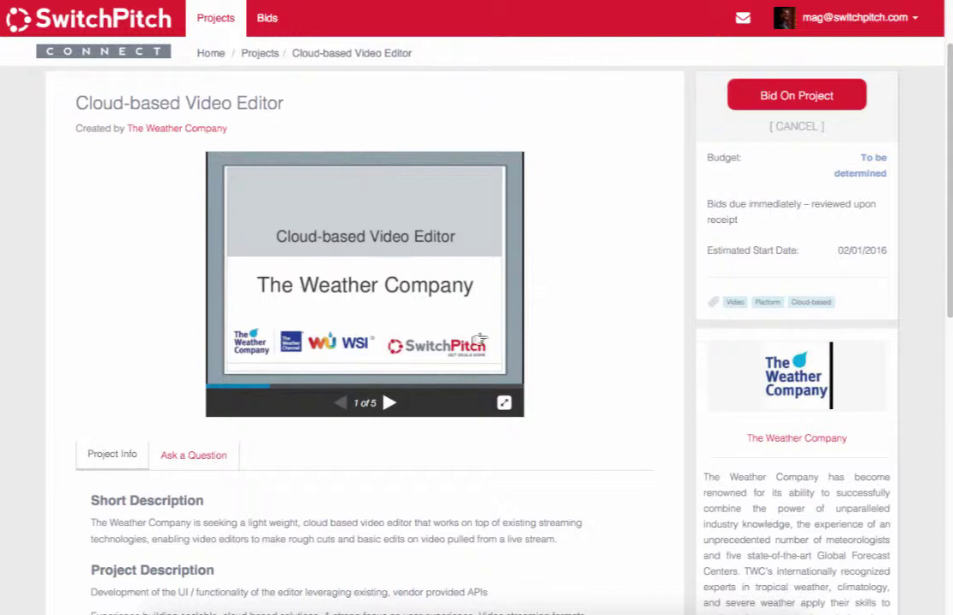
{"action": "left_click", "coordinate": [504, 403]}
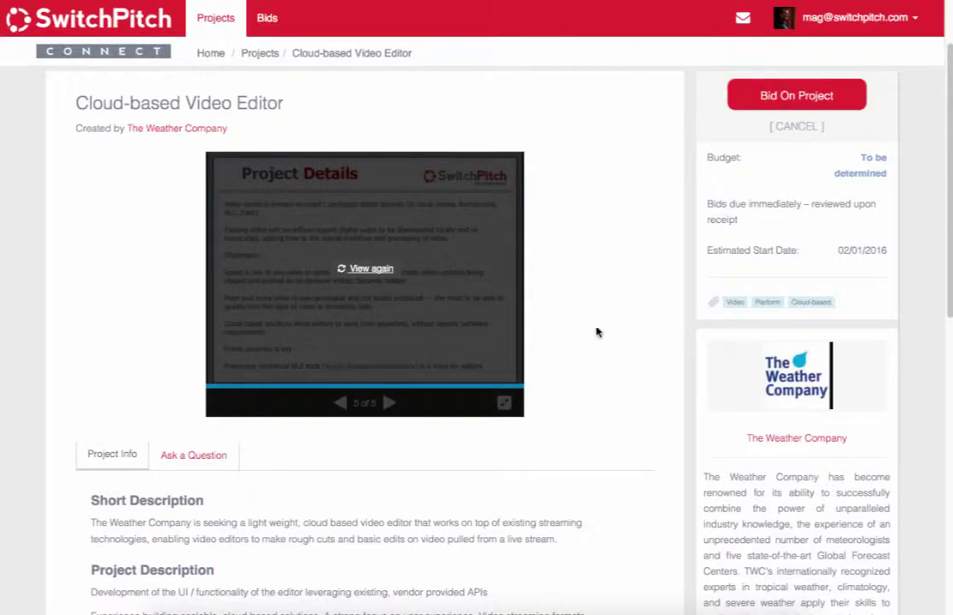
{"action": "scroll", "coordinate": [944, 107], "scroll_direction": "down", "scroll_amount": 1}
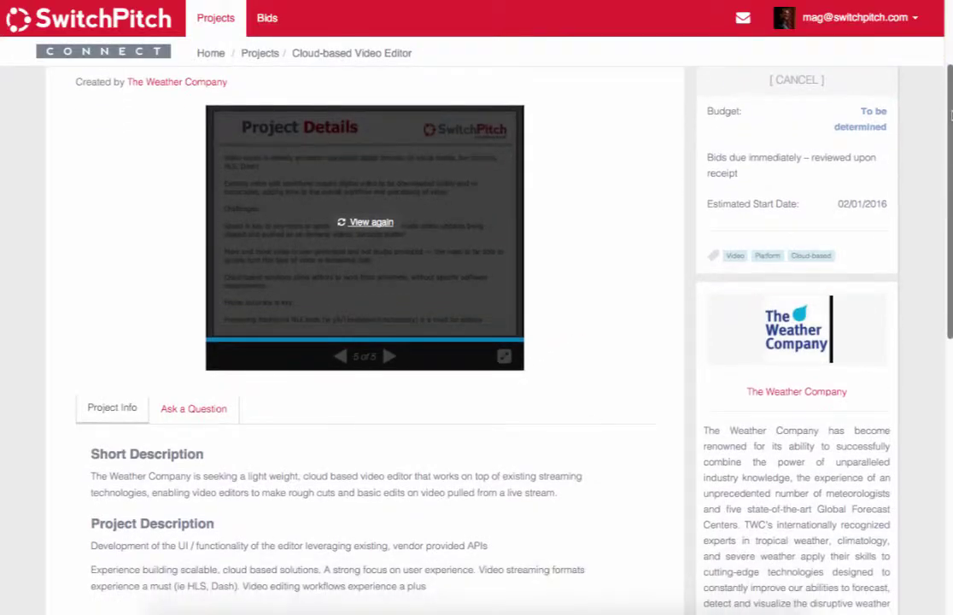
{"action": "scroll", "coordinate": [950, 113], "scroll_direction": "down", "scroll_amount": 6}
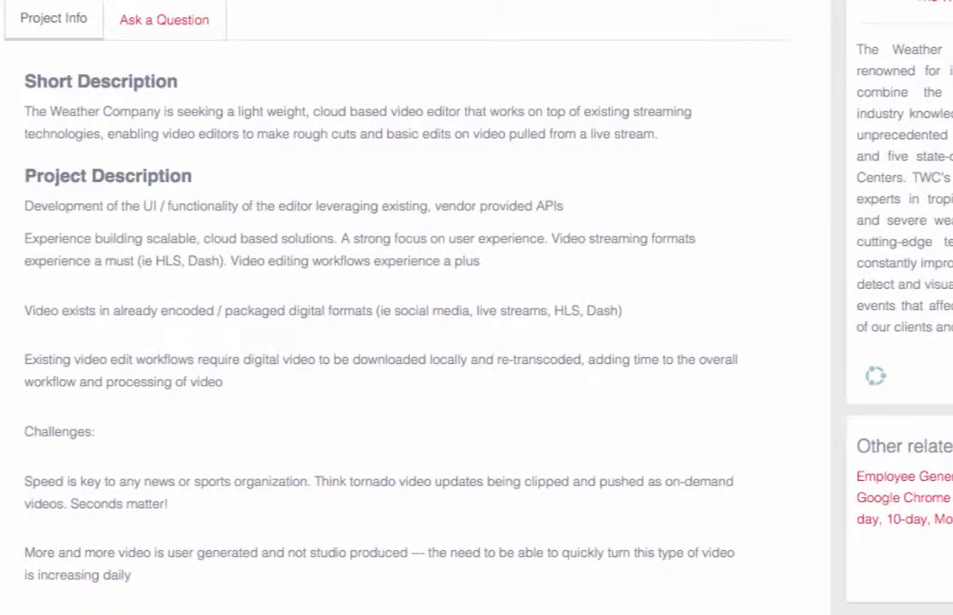
{"action": "scroll", "coordinate": [363, 256], "scroll_direction": "down", "scroll_amount": 3}
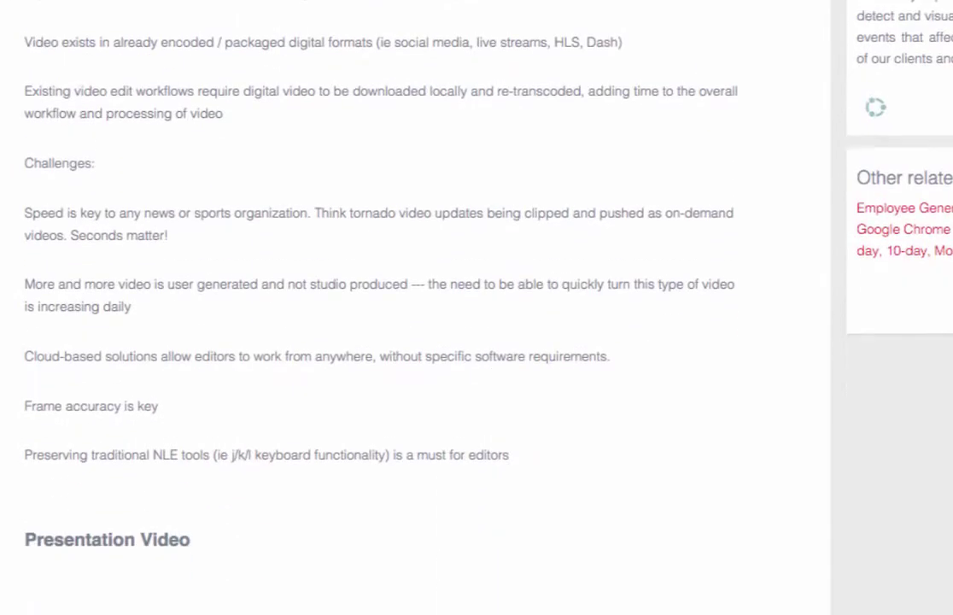
{"action": "scroll", "coordinate": [364, 104], "scroll_direction": "up", "scroll_amount": 4}
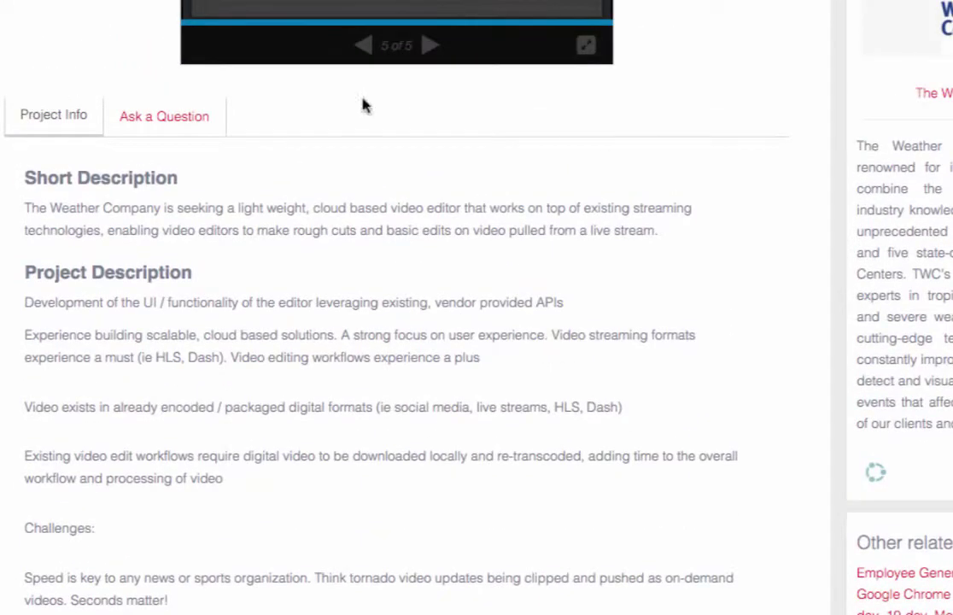
{"action": "left_click", "coordinate": [164, 117]}
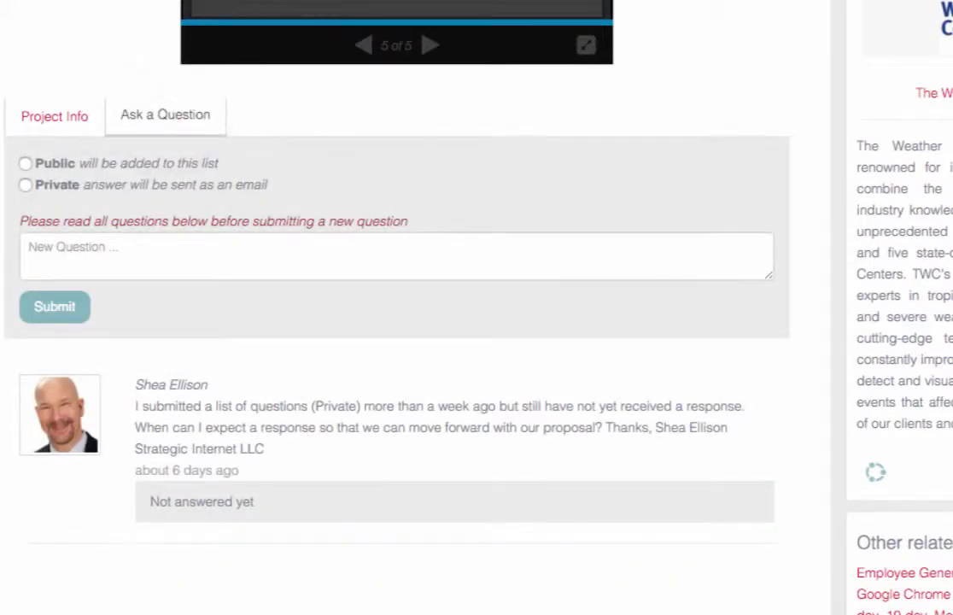
{"action": "scroll", "coordinate": [397, 308], "scroll_direction": "up", "scroll_amount": 4}
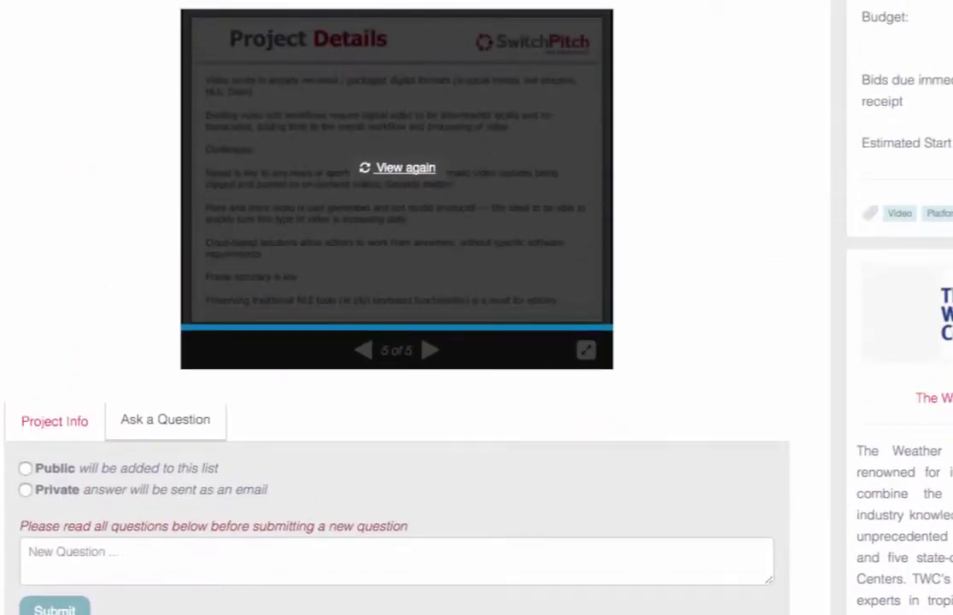
{"action": "left_click", "coordinate": [25, 469]}
{"action": "left_click", "coordinate": [94, 557]}
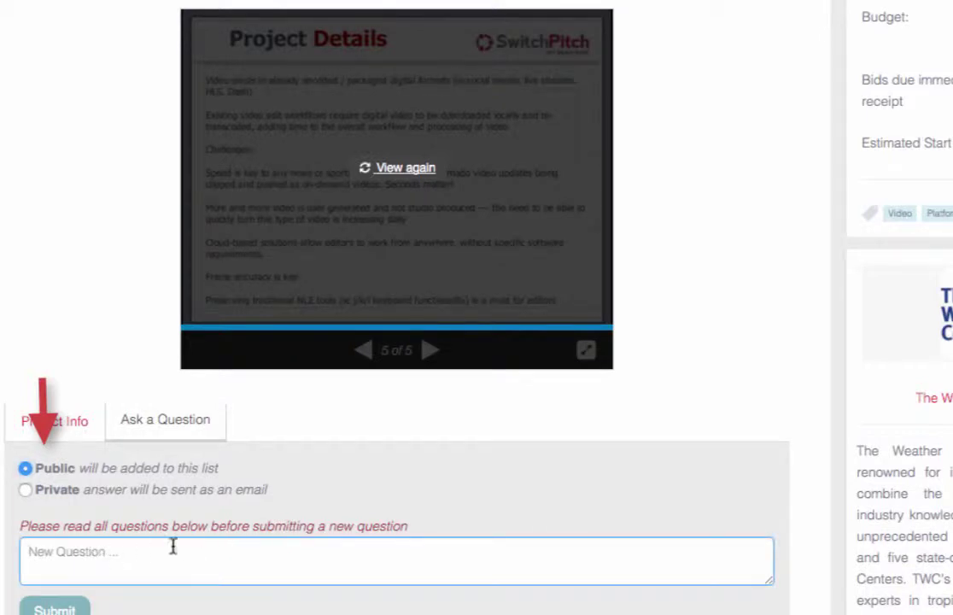
{"action": "left_click", "coordinate": [25, 491]}
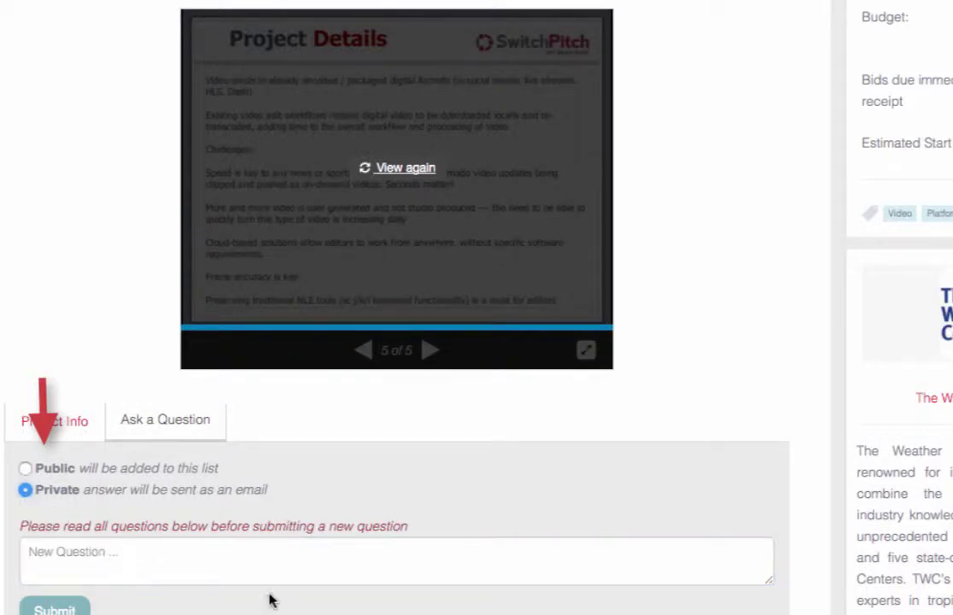
{"action": "left_click", "coordinate": [191, 567]}
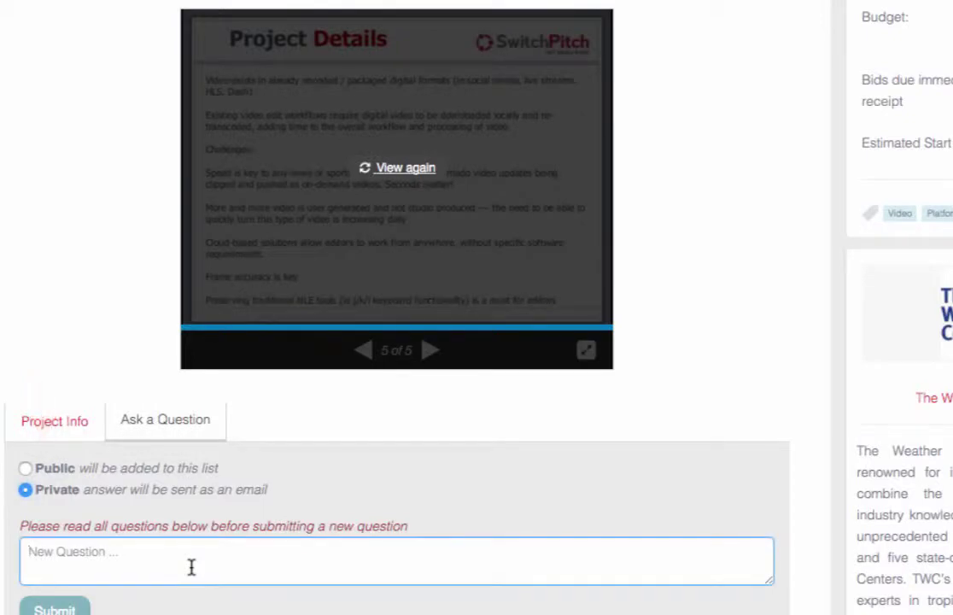
{"action": "left_click", "coordinate": [58, 432]}
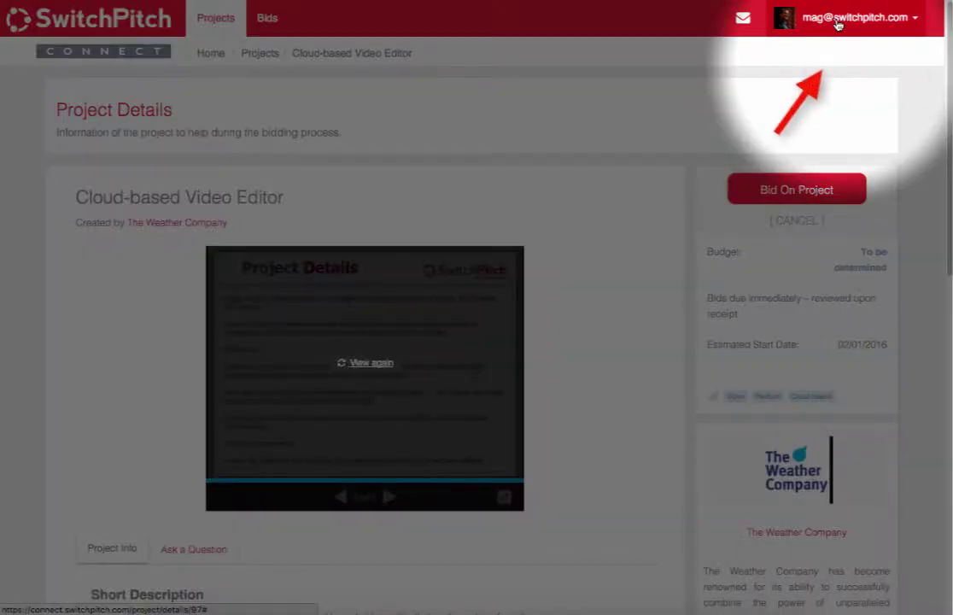
Open and close the account dropdown, then choose Bid On Project for the Cloud-based Video Editor.
{"action": "left_click", "coordinate": [838, 25]}
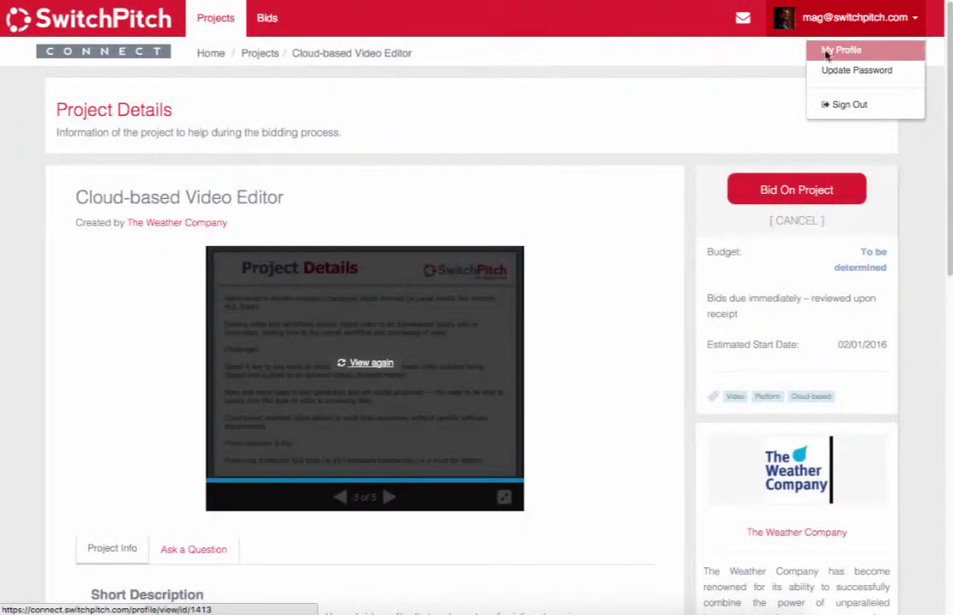
{"action": "left_click", "coordinate": [585, 100]}
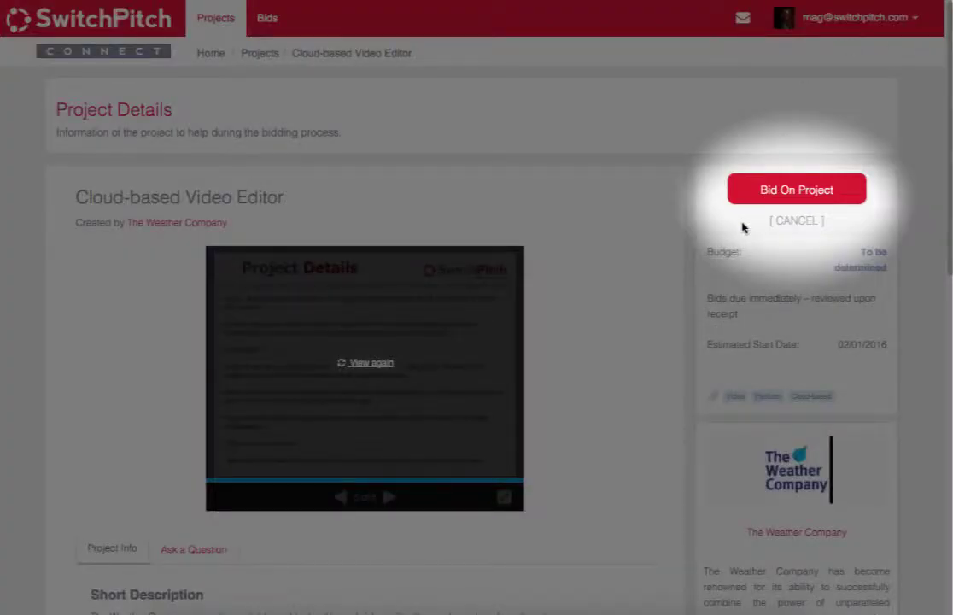
{"action": "left_click", "coordinate": [789, 199]}
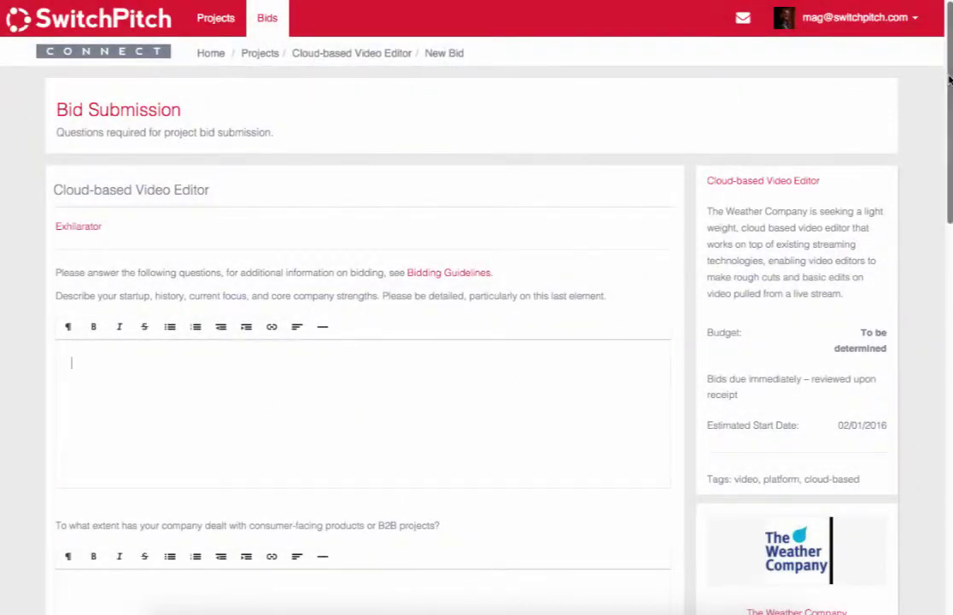
{"action": "scroll", "coordinate": [940, 95], "scroll_direction": "down", "scroll_amount": 1}
{"action": "left_click_drag", "start_coordinate": [948, 99], "coordinate": [951, 118]}
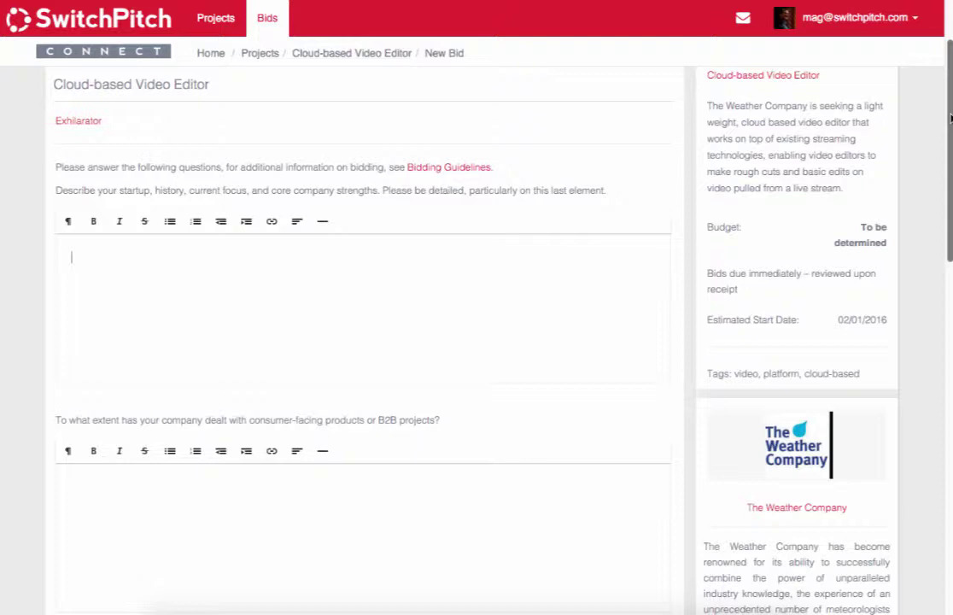
{"action": "left_click_drag", "start_coordinate": [951, 118], "coordinate": [951, 124]}
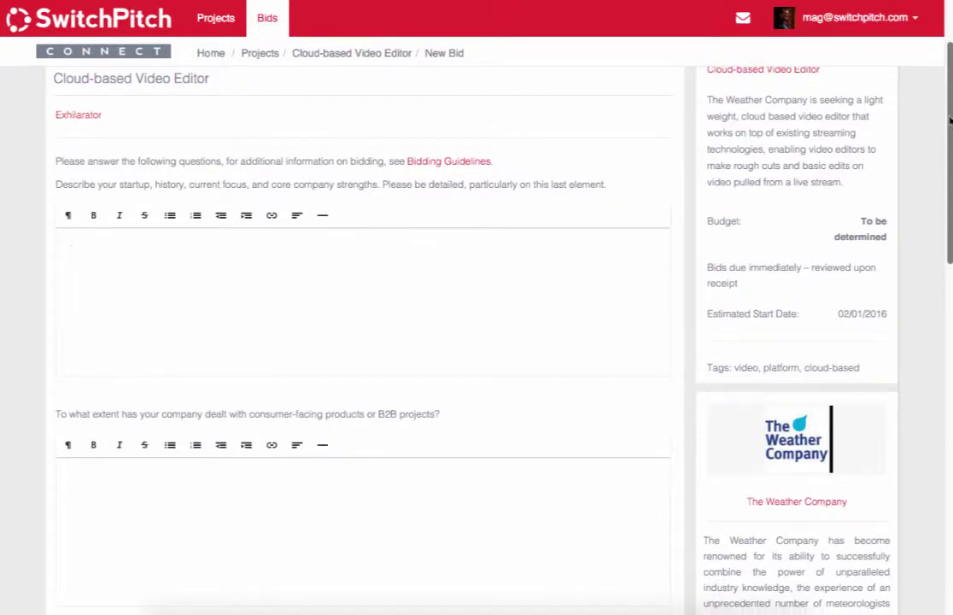
{"action": "left_click", "coordinate": [513, 285]}
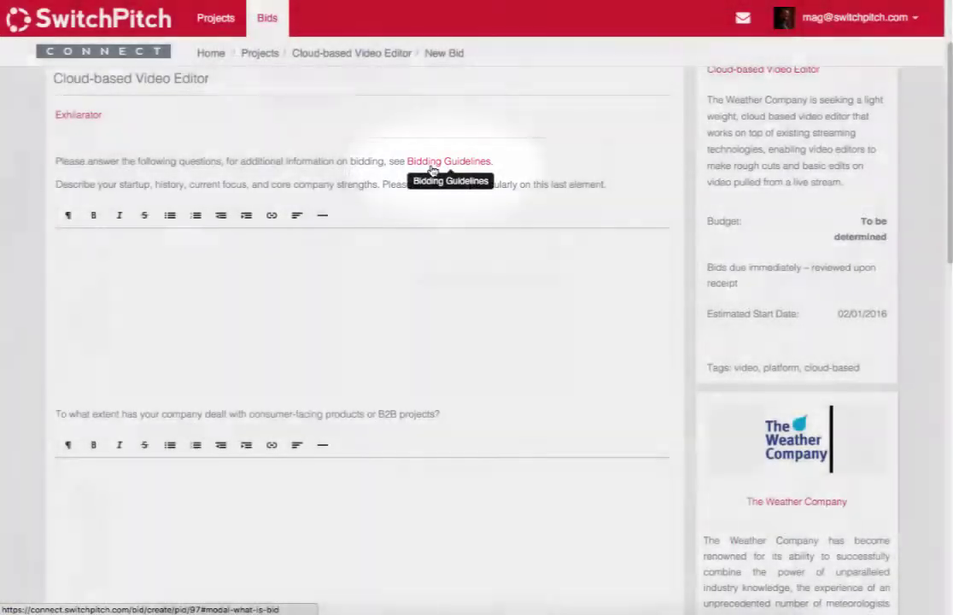
Open the 'What is a Bid?' guide and page from Overview through Bidding Strategy to Timing.
{"action": "left_click", "coordinate": [432, 164]}
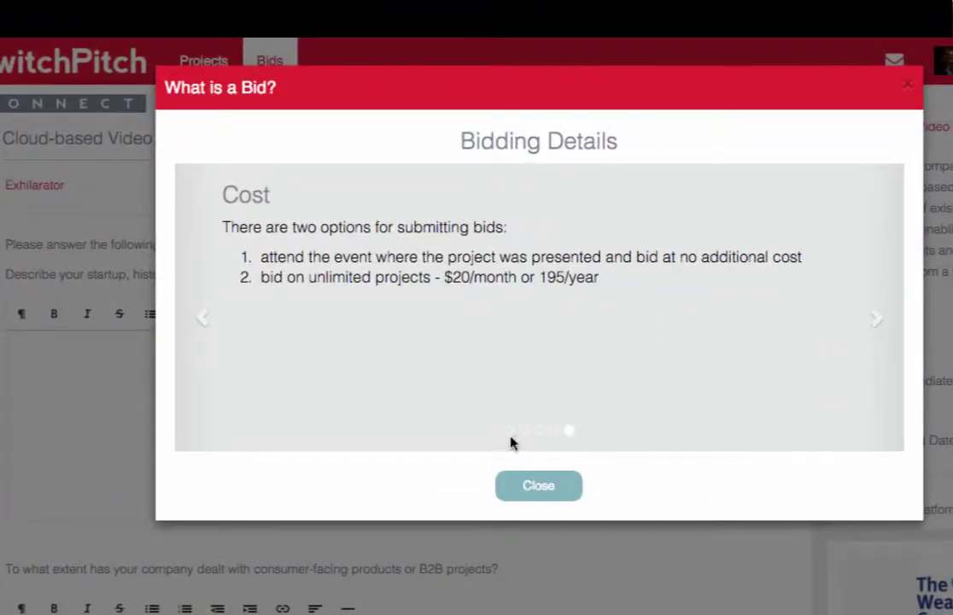
{"action": "left_click", "coordinate": [509, 432]}
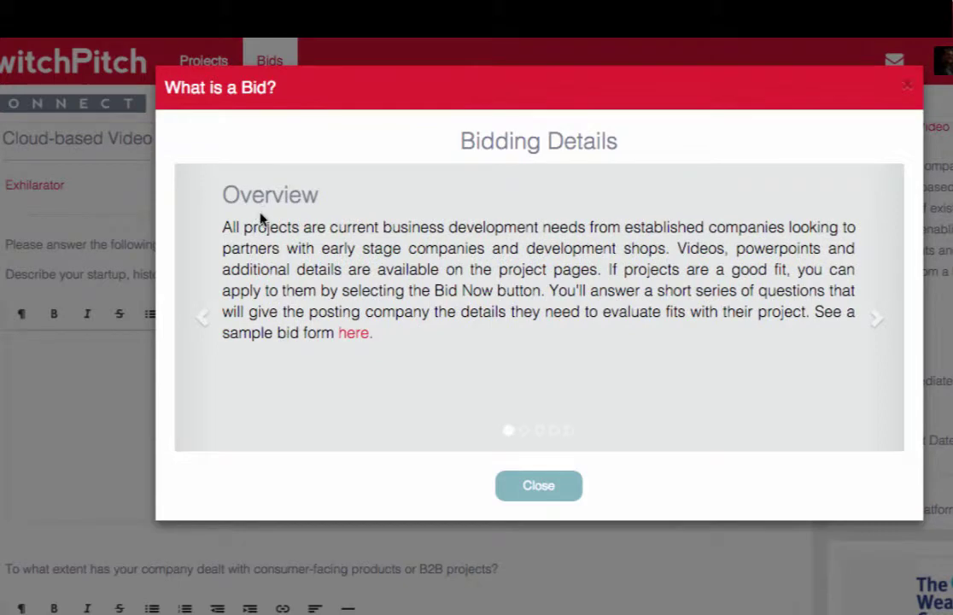
{"action": "left_click", "coordinate": [880, 319]}
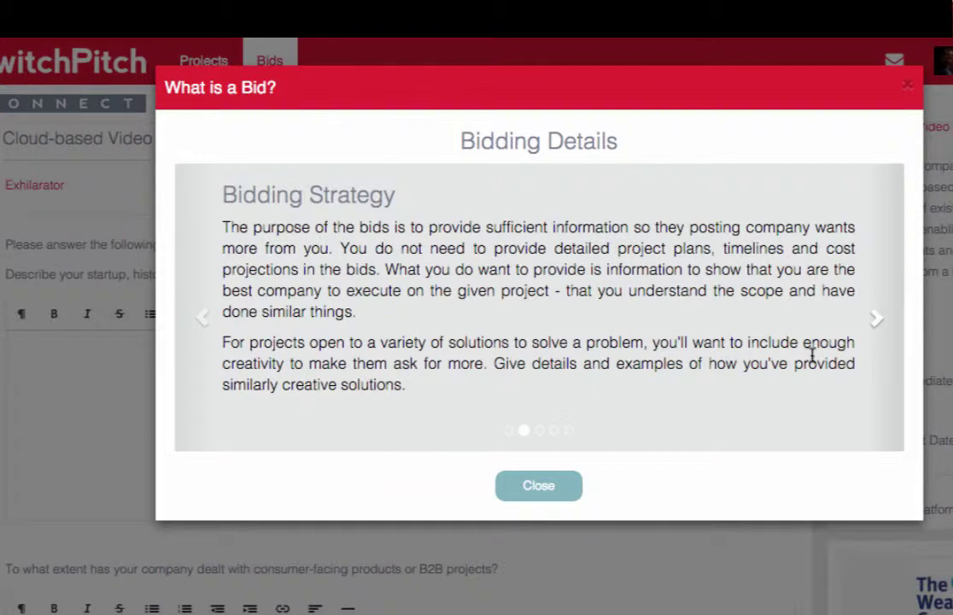
{"action": "left_click", "coordinate": [880, 323]}
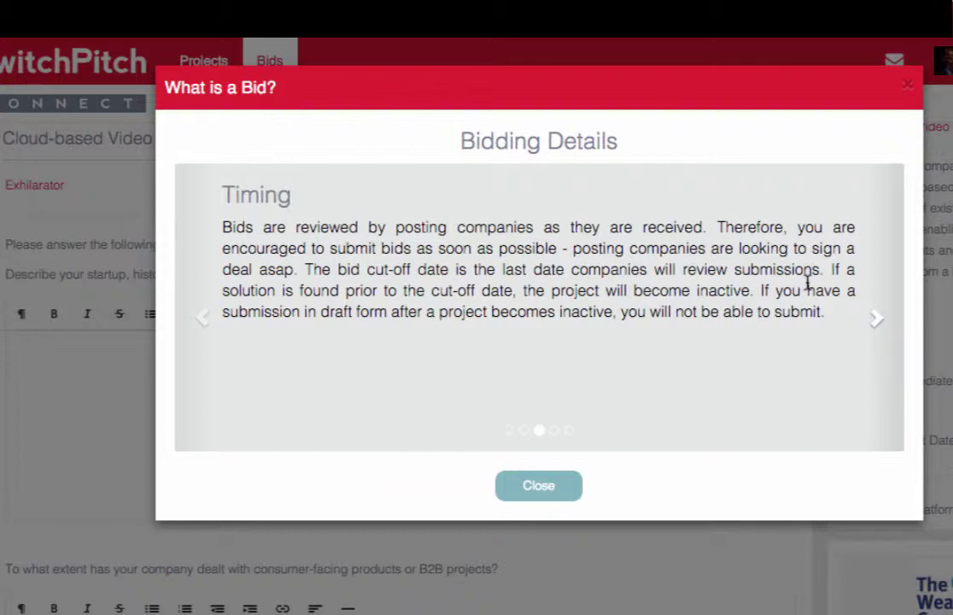
Page through the Notifications / Direct contact and Cost ($20/month or 195/year) guide slides.
{"action": "left_click", "coordinate": [875, 317]}
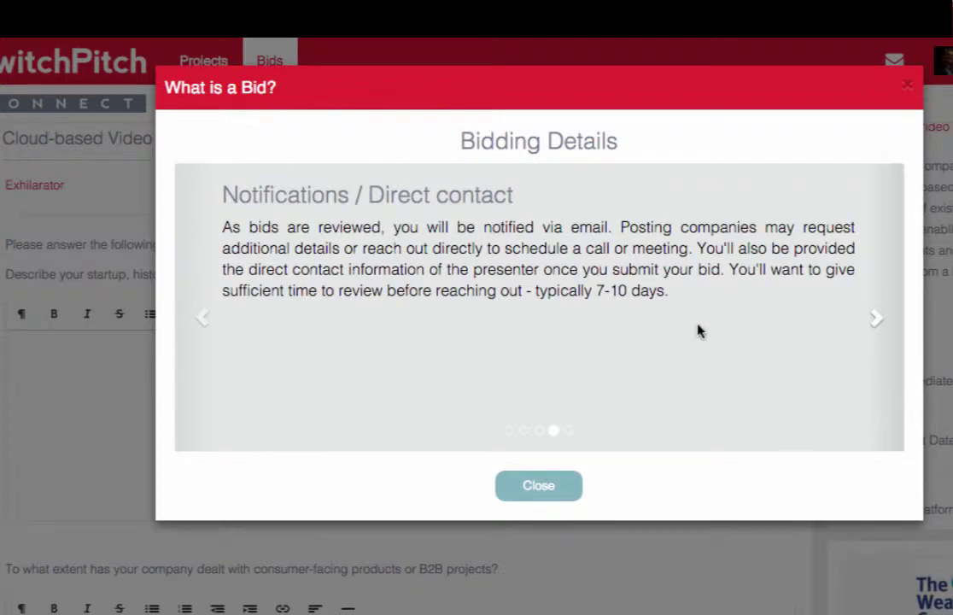
{"action": "left_click", "coordinate": [879, 319]}
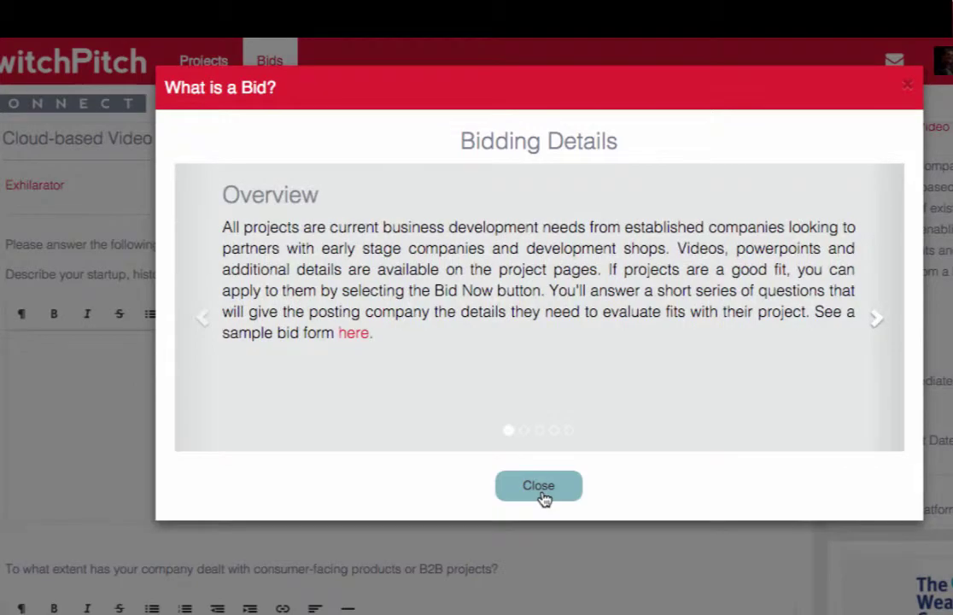
Close the bidding guide and paste the company history and consumer/B2B experience answers.
{"action": "left_click", "coordinate": [539, 486]}
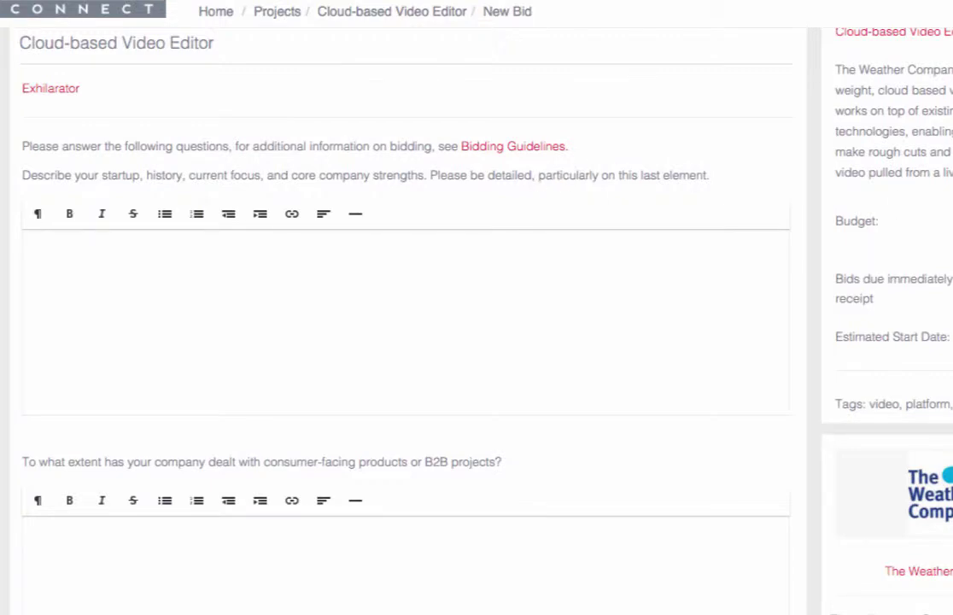
{"action": "left_click", "coordinate": [481, 285]}
{"action": "type", "text": "Our story begins in 2007 with the company Create. The company’s mission was to provide an online creative toolbox for children, to be used both in school and at home. By 2010, this technology was in use by hundreds of thousands of children across ten European countries. Inspired by its success in the educational market in early 2011, Create’s investors decided to spin out a new company. Its primary focus is on video creation and expanding the technology to U.S. and global markets."}
{"action": "key", "text": "Tab"}
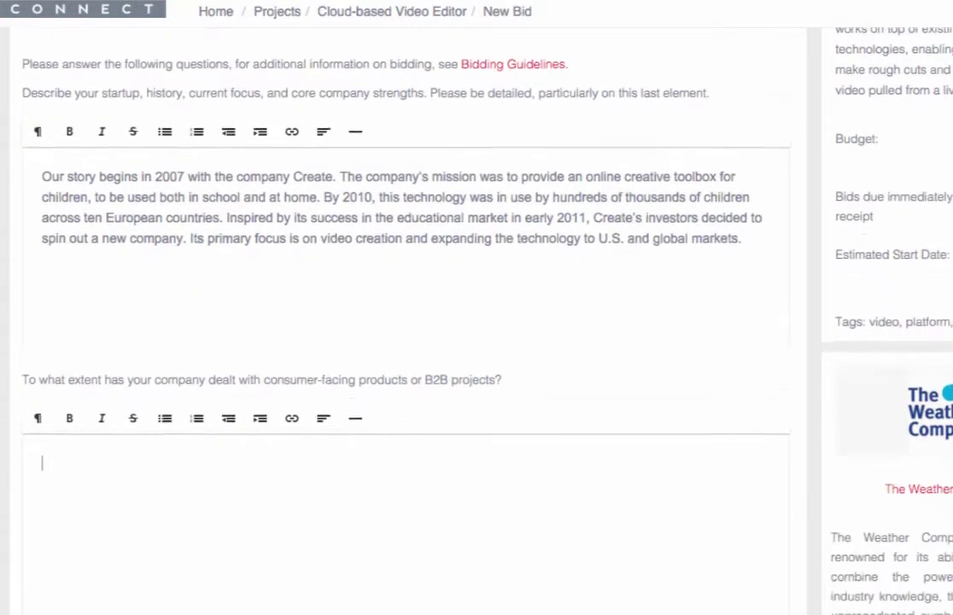
{"action": "scroll", "coordinate": [330, 111], "scroll_direction": "down", "scroll_amount": 2}
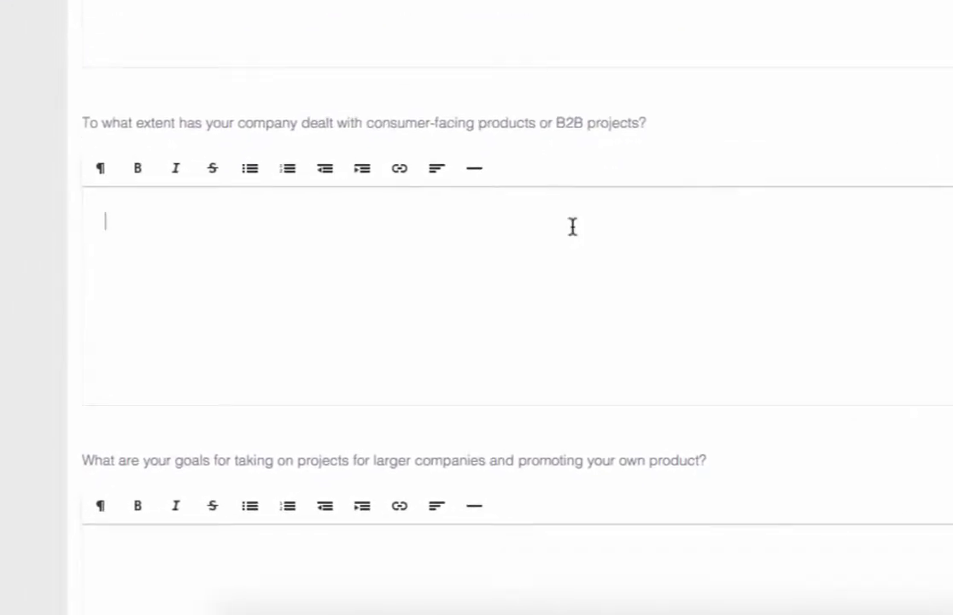
{"action": "type", "text": "With the funding secured, Our company ramped up the development team to further enhance the scalable cloud-based platform with depth (from novice to pro) and breadth (across PC, Mac, Linux, iOS & Android smartphones and tablets). At the end of 2013, a milestone was reached, where Our company had ONE unified cloud-platform with: interconnected Apps for iOS, Android, PC, MAC and Linux an online editor supporting different editing modes catering to our user's different expertise levels a central hub for users to collaborate, organize and share their projects and media files theme capabilities to style videos - including grading, transitions, titles, lower thirds and music API's so that third-parties can integrate the web-editor into their existing services cloud connectors for the most widely used cloud storage services multi-language support for both text input and captions"}
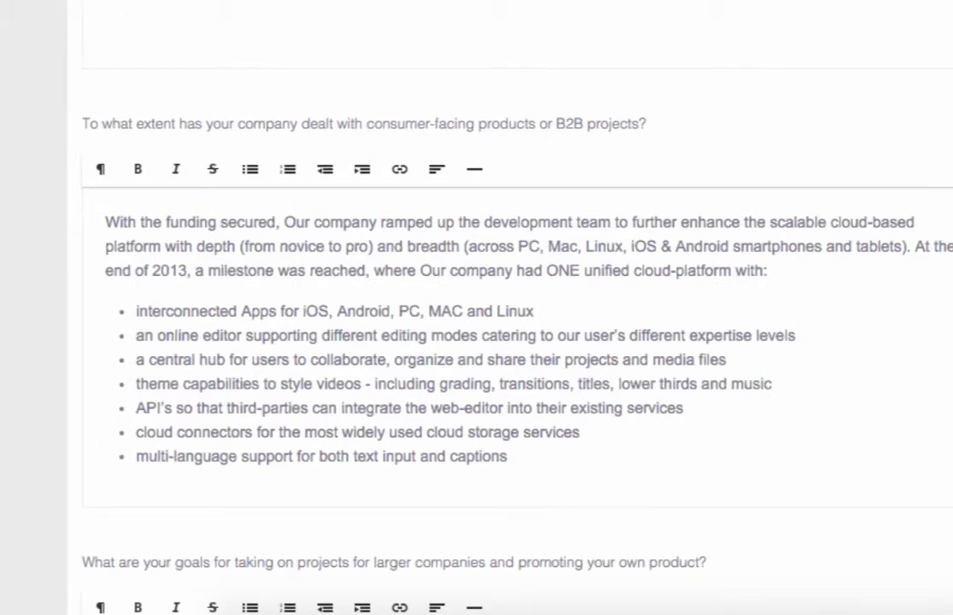
{"action": "scroll", "coordinate": [477, 342], "scroll_direction": "down", "scroll_amount": 6}
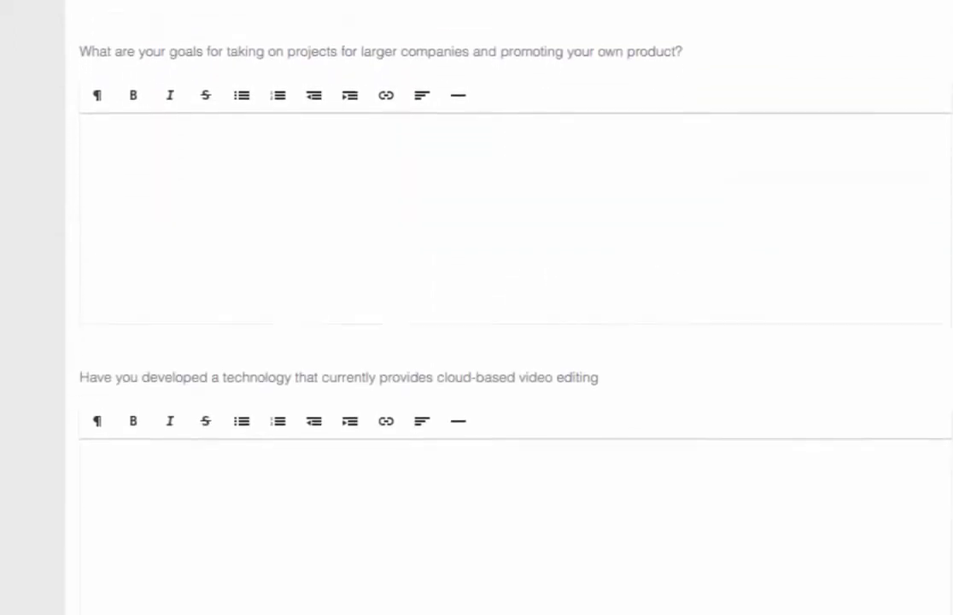
{"action": "left_click", "coordinate": [682, 288]}
Paste the goals answer and the two-paragraph RESTful API and collaborative cloud platform technology answer.
{"action": "left_click", "coordinate": [319, 118]}
{"action": "type", "text": "Improve operational efficiency and drive revenue growth. Competing effectively in today's news and publishing market demands a more agile and efficient approach to content production. Our company's mobile and cloud-based workflow allows media organizations to enhance and accelerate content creation and distribution. This leads to increased operational efficiency and drives revenue growth."}
{"action": "left_click", "coordinate": [377, 532]}
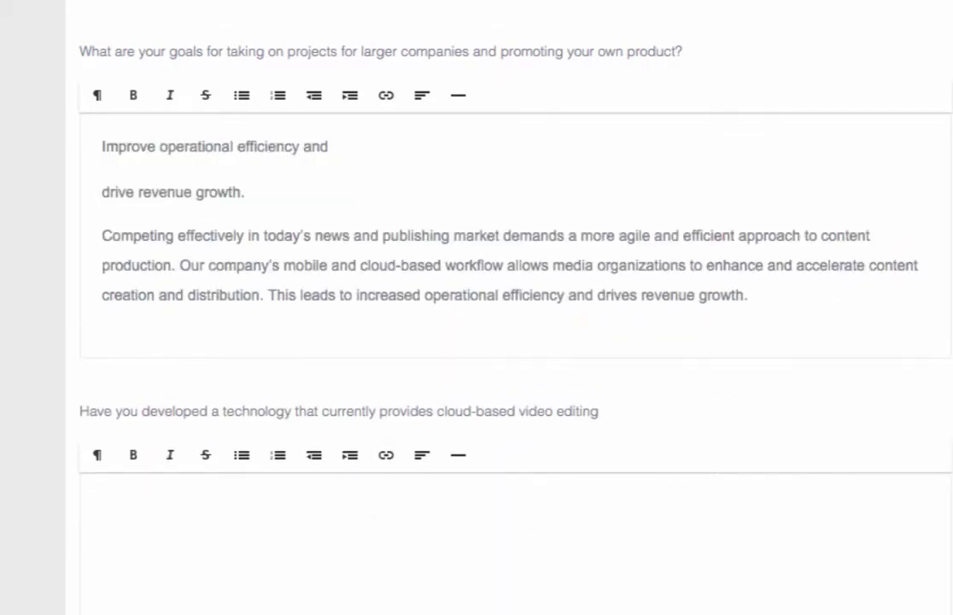
{"action": "scroll", "coordinate": [513, 342], "scroll_direction": "down", "scroll_amount": 5}
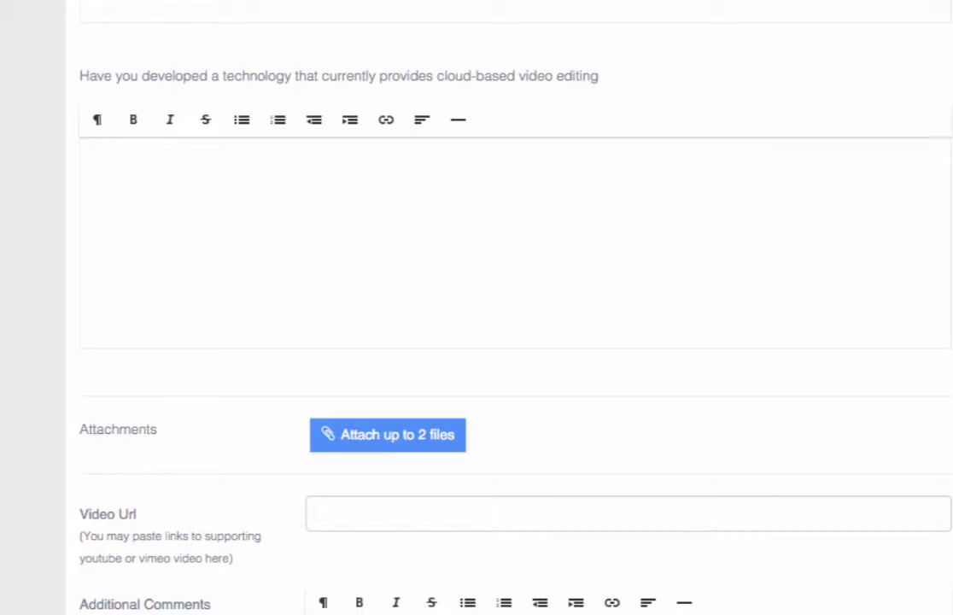
{"action": "left_click", "coordinate": [650, 277]}
{"action": "type", "text": "Our company provides comprehensive API services to customize and integrate the Our company functionality with your website and content repository. The services accessed using RESTful APIs provides key capabilities like embedding the editor, authentication, and content access.  Our company's secure cloud-based collaborative platform allows you to leverage virtually unlimited interaction between various parts of the organization to accelerate the creative process. Media organizations can connect their entire end-to-end workflow, enabling users around the world to access, edit, and publish media. Reporters in the field can publish stories from where they are actually happening - be the \"first to air\" by publishing from location."}
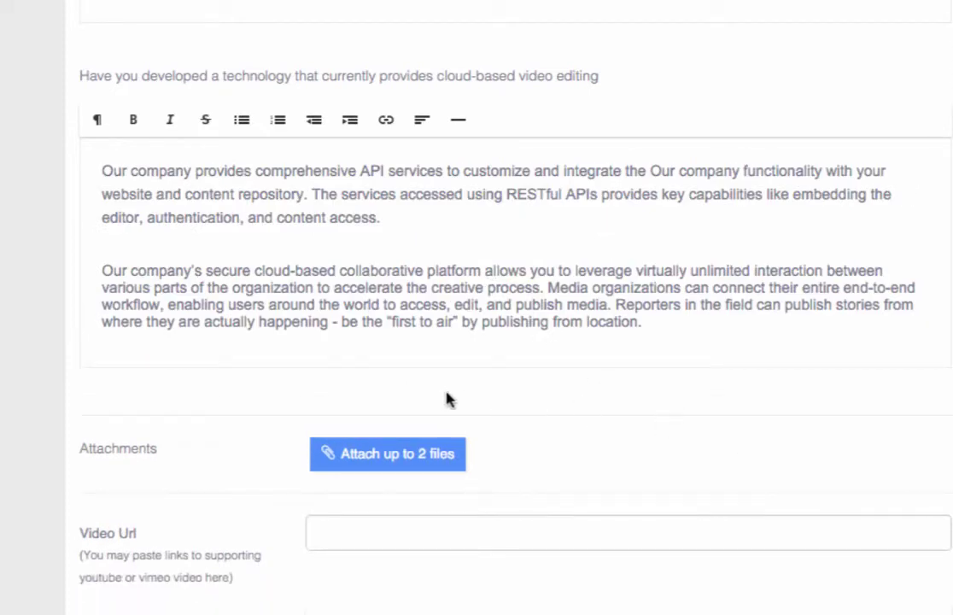
Attach SwitchPitch Enterprise Intro1.2.pptx from the SwitchPitch folder in Google Drive.
{"action": "left_click", "coordinate": [430, 461]}
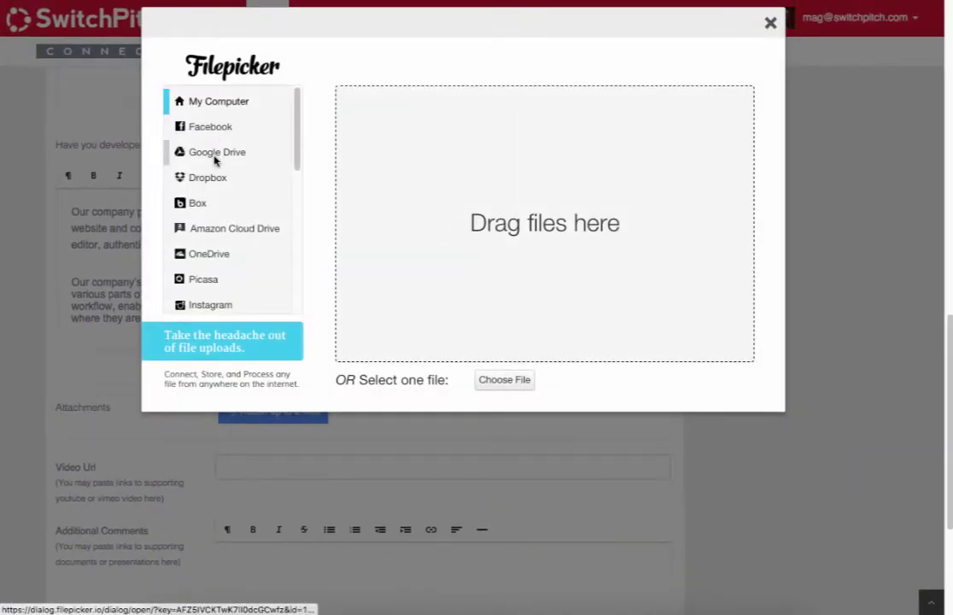
{"action": "left_click", "coordinate": [216, 154]}
{"action": "left_click", "coordinate": [404, 123]}
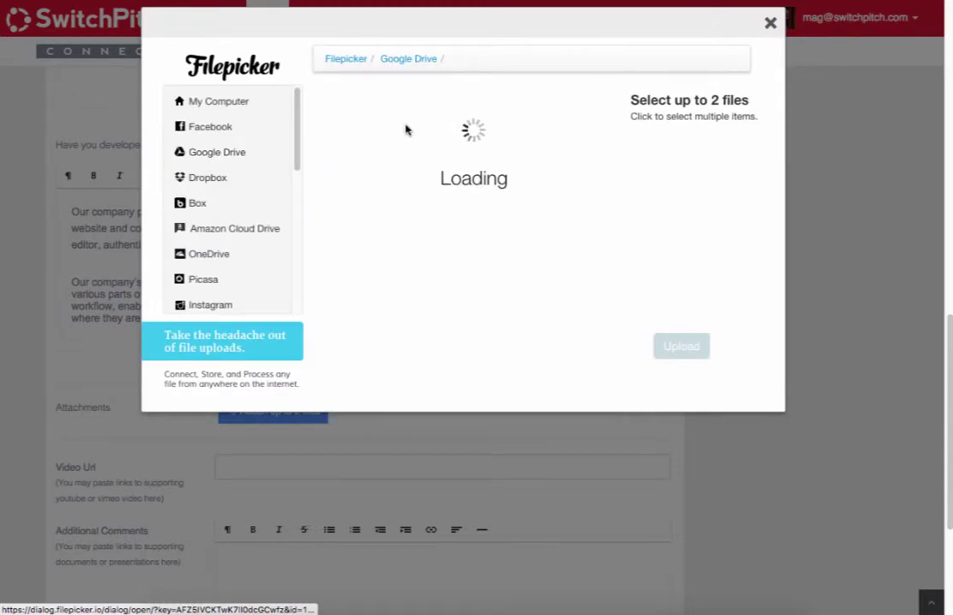
{"action": "double_click", "coordinate": [425, 370]}
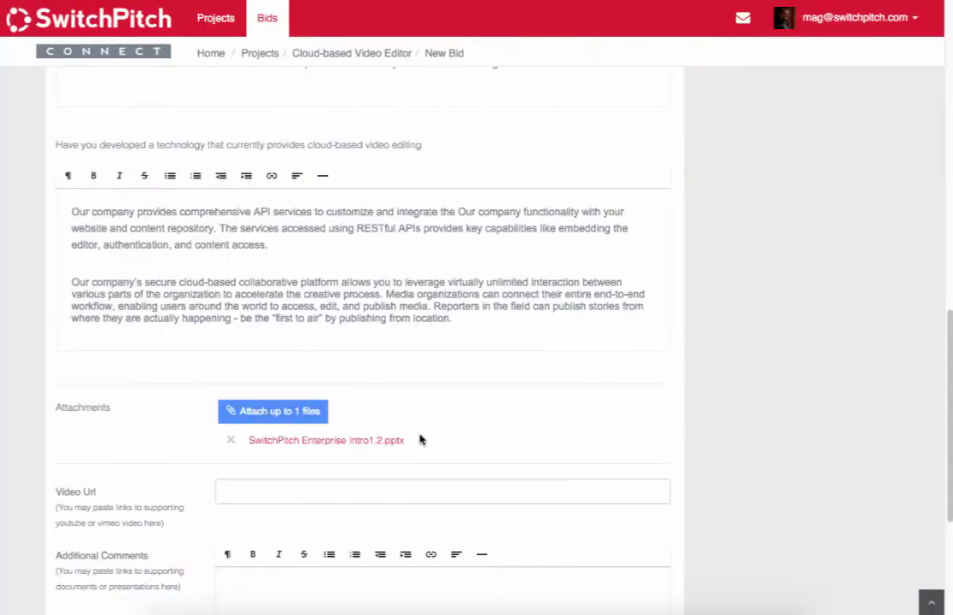
{"action": "left_click", "coordinate": [328, 492]}
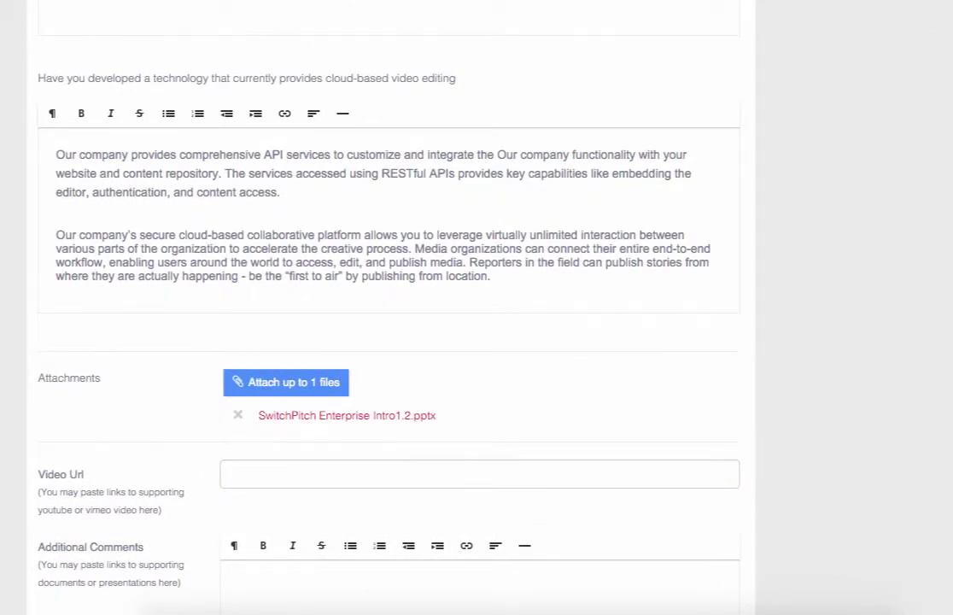
{"action": "left_click", "coordinate": [279, 475]}
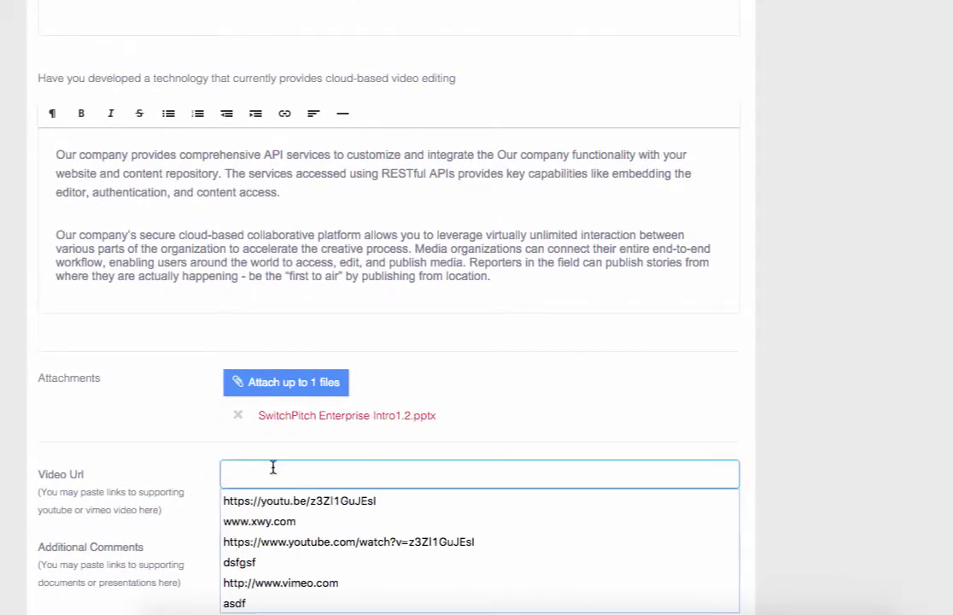
{"action": "type", "text": "https://youtu.be/z3ZI1GuJEsl"}
{"action": "left_click", "coordinate": [751, 351]}
{"action": "left_click_drag", "start_coordinate": [752, 350], "coordinate": [479, 611]}
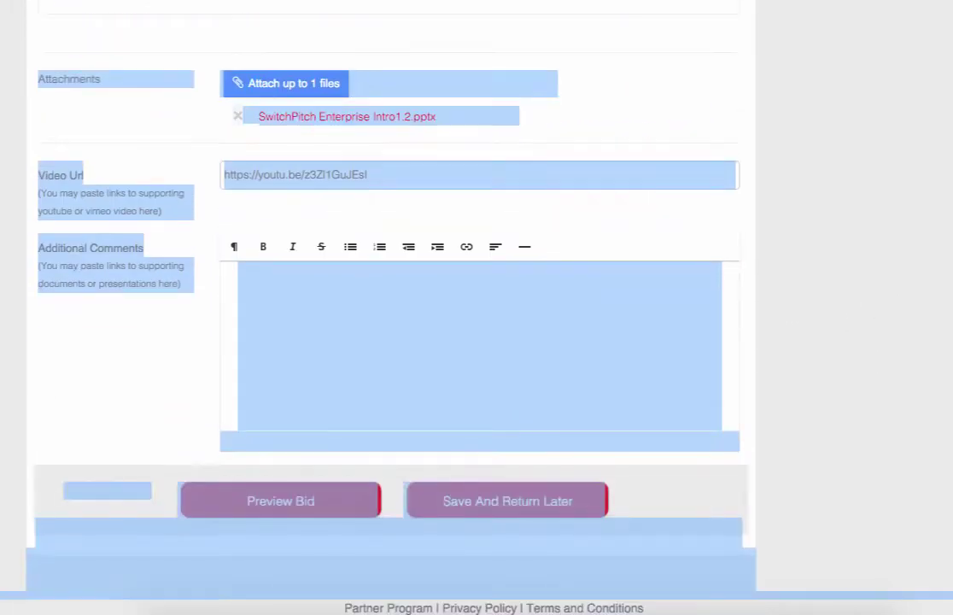
{"action": "left_click", "coordinate": [612, 483]}
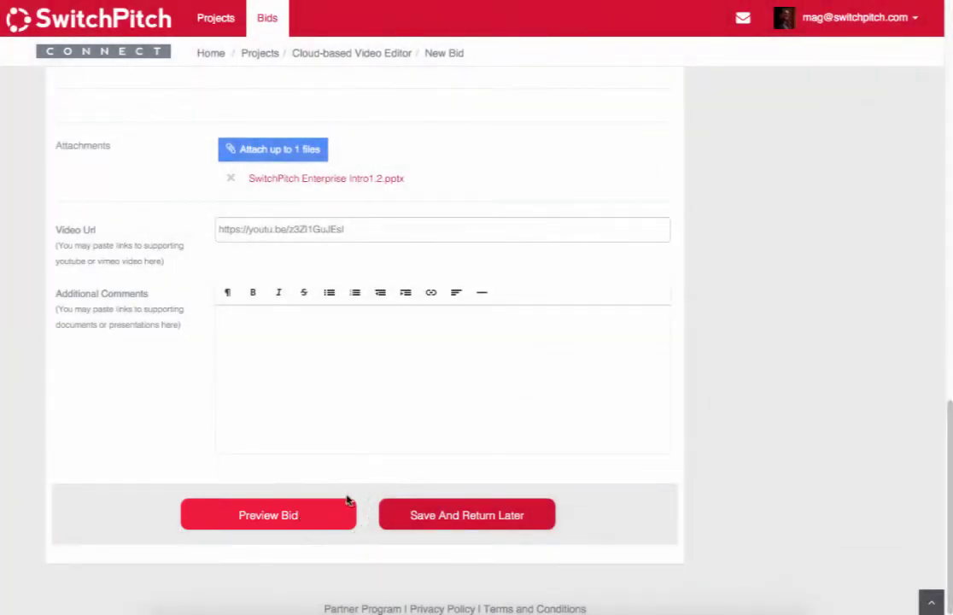
Preview the bid's Summary of Bid Submission and tick 'I agree to the Submission Terms & Conditions'.
{"action": "left_click", "coordinate": [307, 516]}
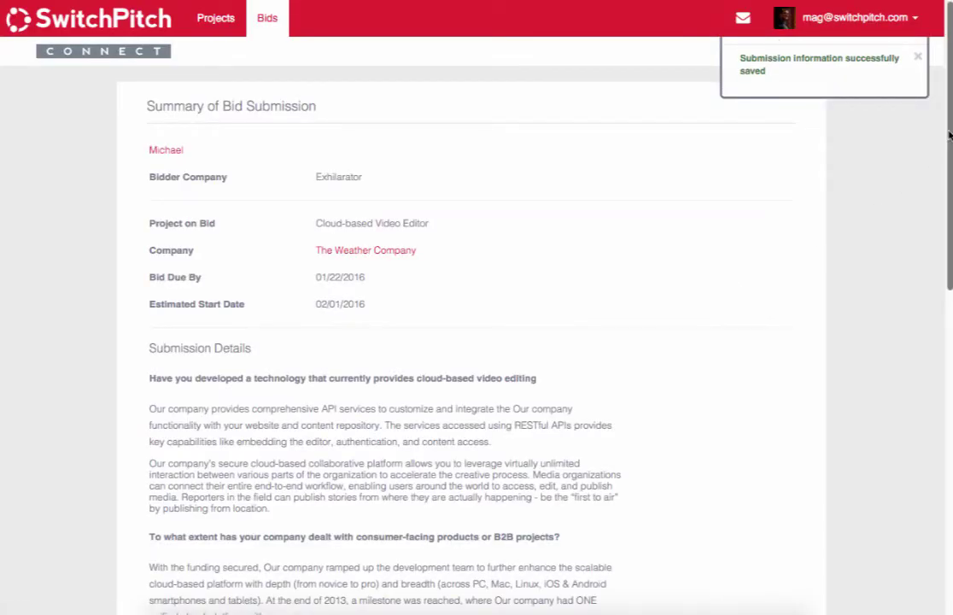
{"action": "scroll", "coordinate": [950, 135], "scroll_direction": "down", "scroll_amount": 5}
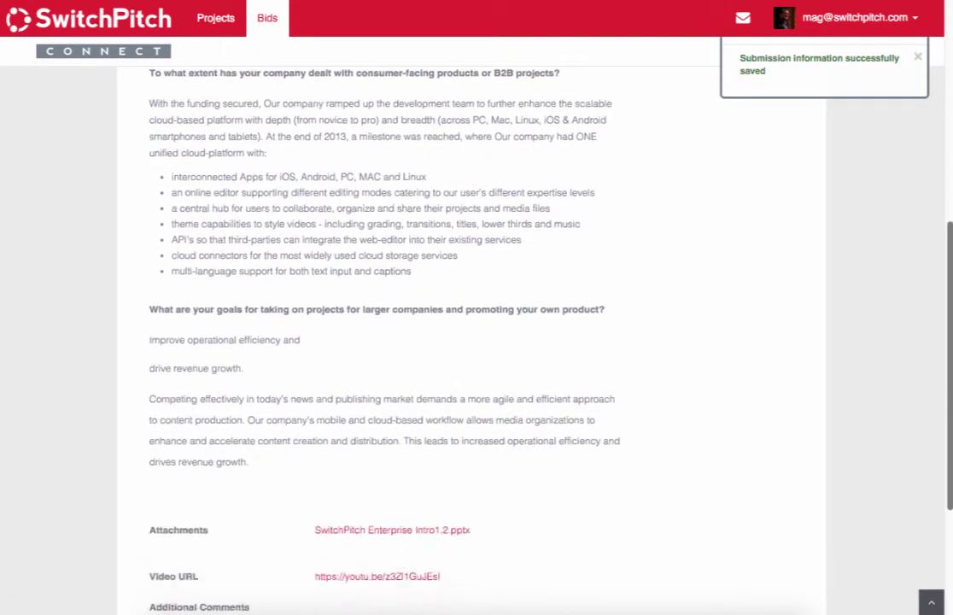
{"action": "scroll", "coordinate": [476, 342], "scroll_direction": "down", "scroll_amount": 3}
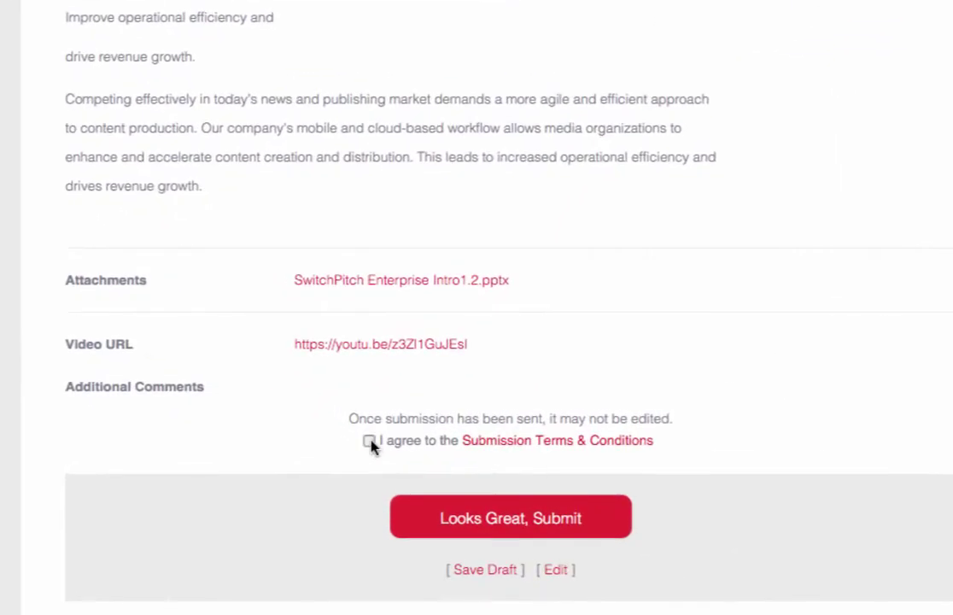
{"action": "left_click", "coordinate": [369, 441]}
{"action": "left_click", "coordinate": [545, 445]}
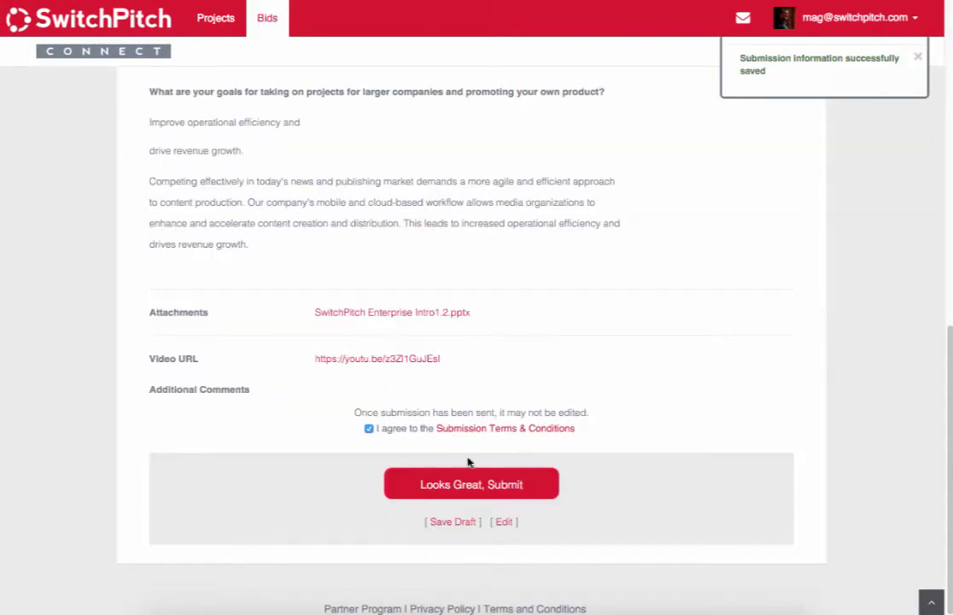
Submit with 'Looks Great, Submit' and confirm Cloud-based Video Editor shows Bid Submitted in My Bids.
{"action": "left_click", "coordinate": [483, 486]}
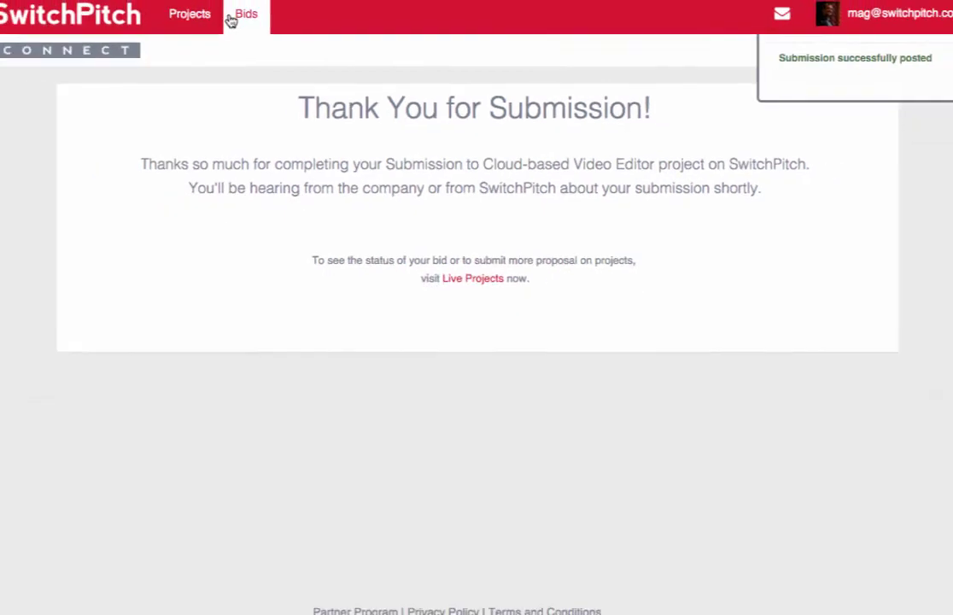
{"action": "left_click", "coordinate": [264, 18]}
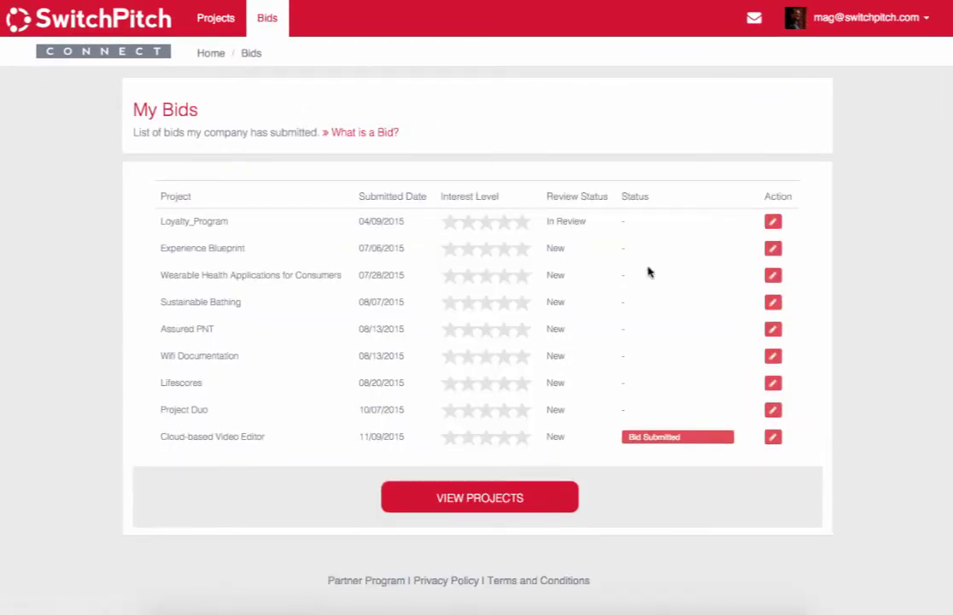